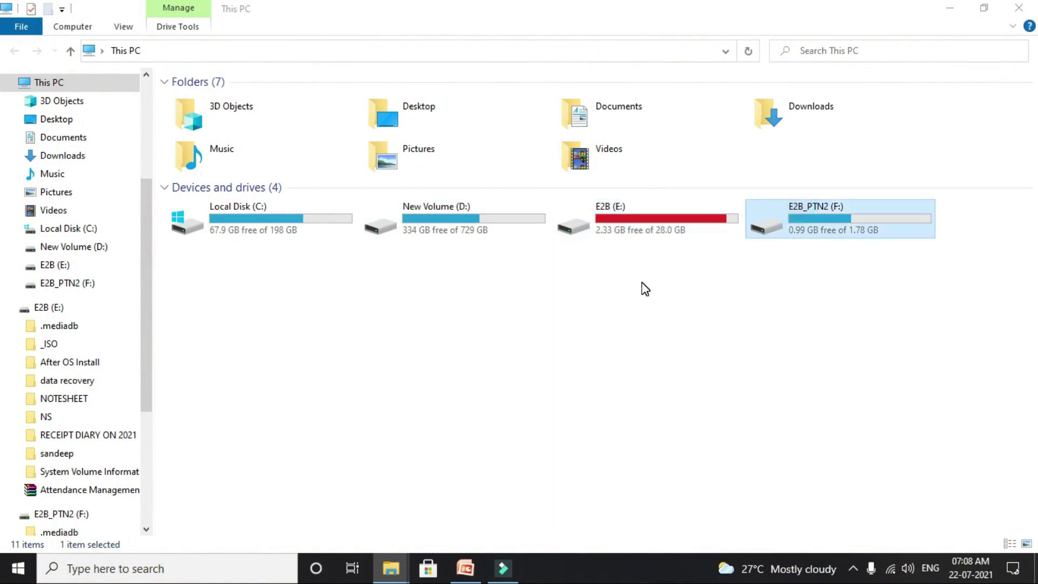
- Open the Format settings for the E2B (E:) drive and examine its file system option
{"action": "right_click", "coordinate": [644, 236]}
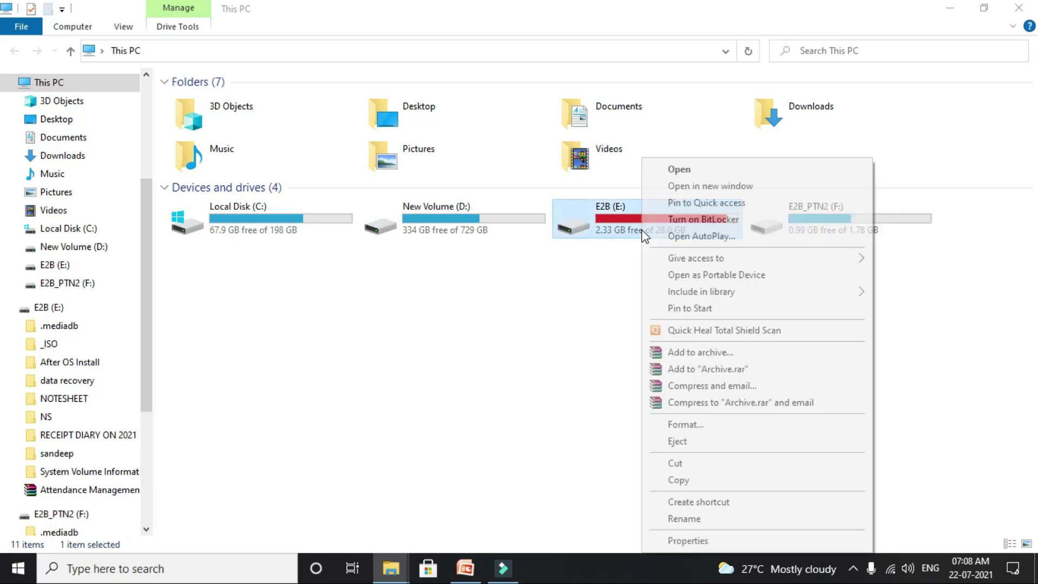
{"action": "left_click", "coordinate": [698, 425]}
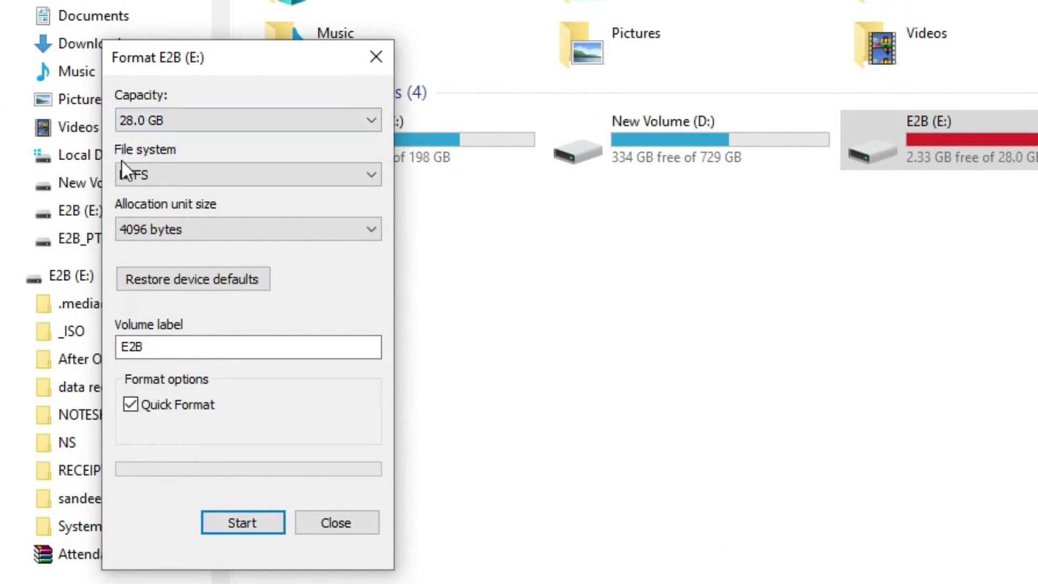
{"action": "left_click", "coordinate": [167, 167]}
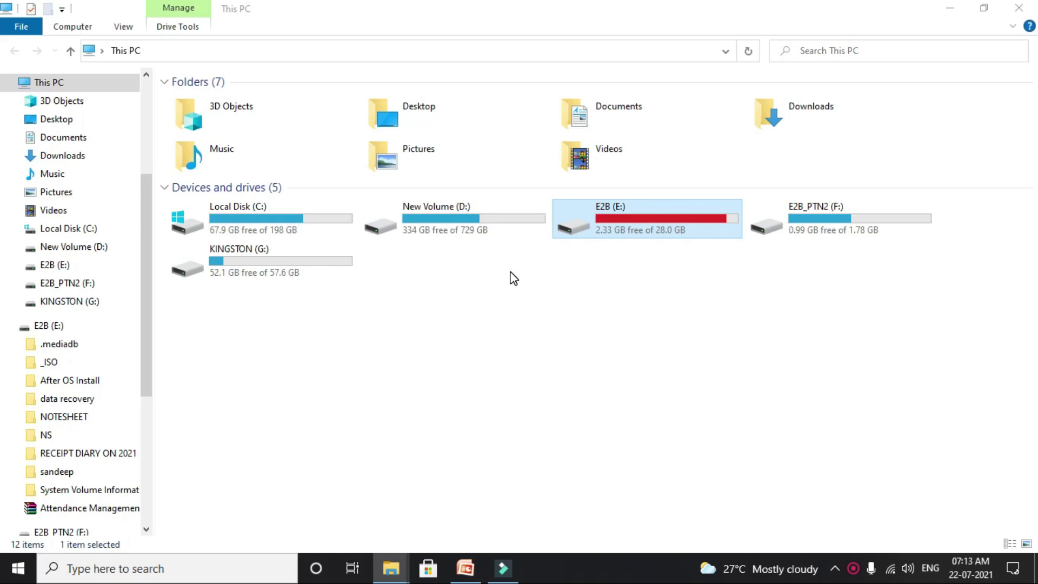
- Check the file system of the New Volume (D:) drive in its properties, then close them
{"action": "left_click", "coordinate": [473, 238]}
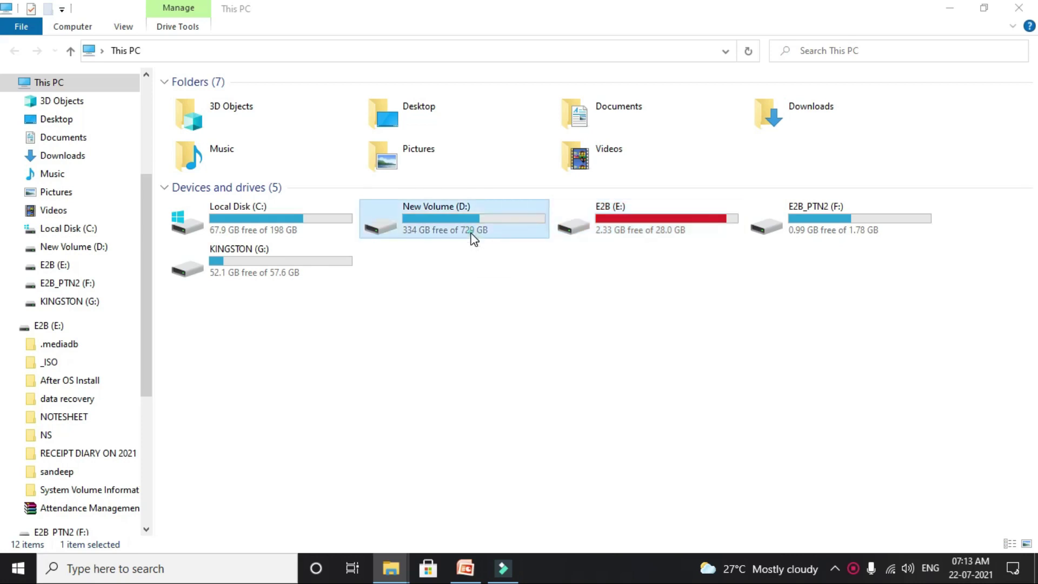
{"action": "right_click", "coordinate": [471, 234]}
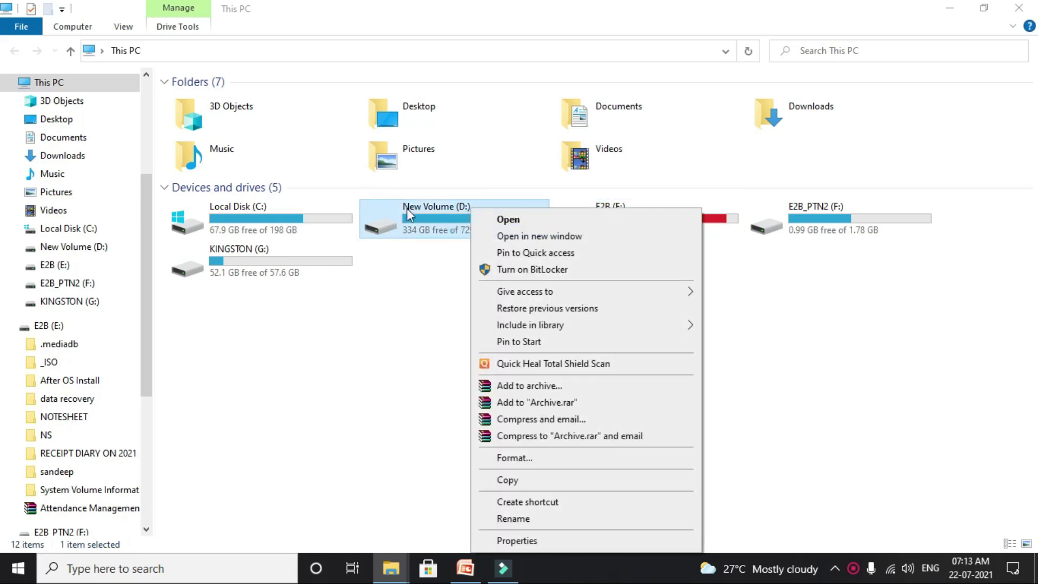
{"action": "left_click", "coordinate": [505, 540]}
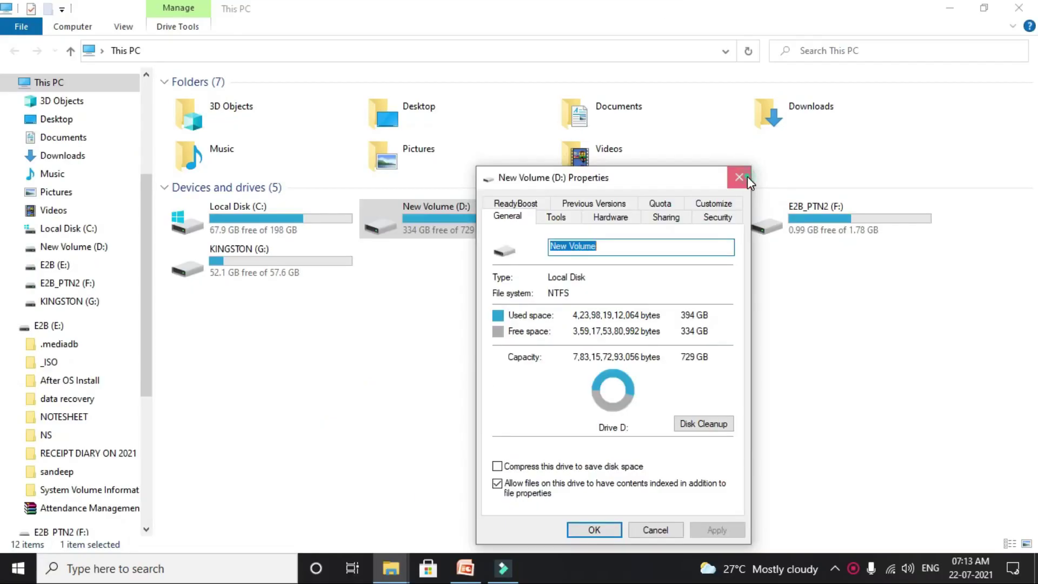
{"action": "left_click", "coordinate": [690, 211]}
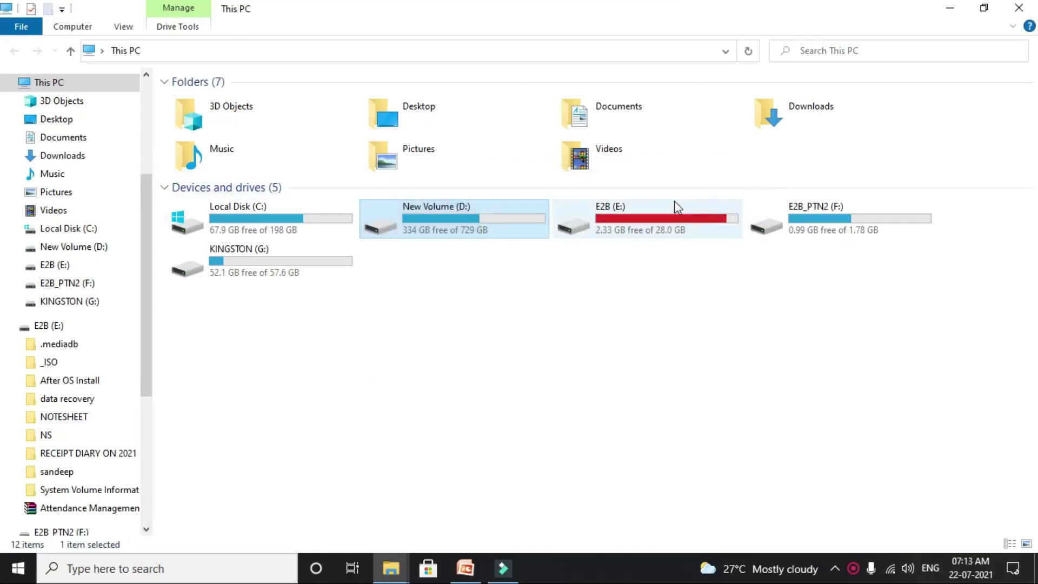
- Check the file system of the E2B (E:) drive in its properties and close them
{"action": "right_click", "coordinate": [697, 222]}
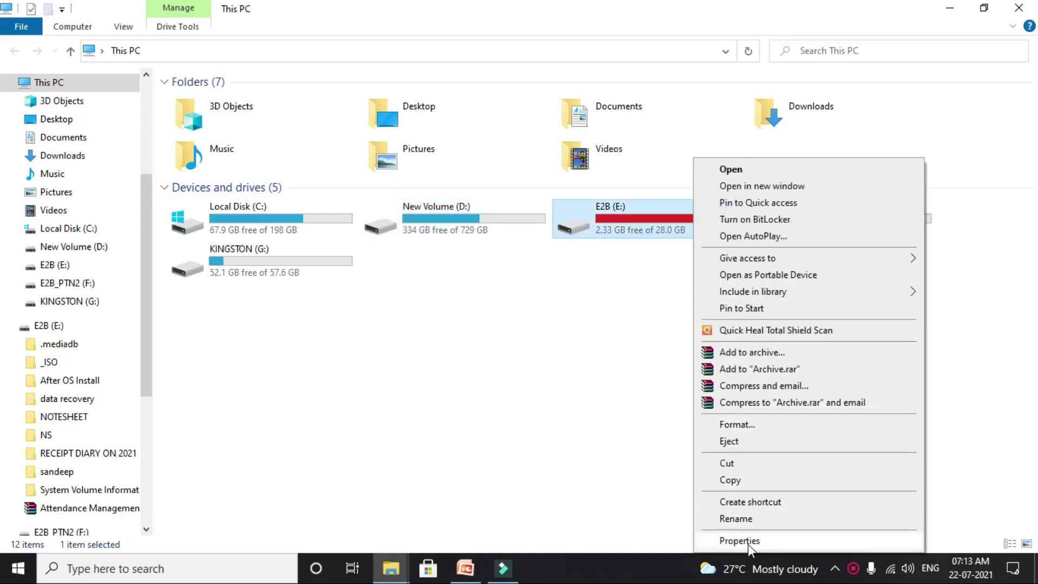
{"action": "left_click", "coordinate": [748, 540]}
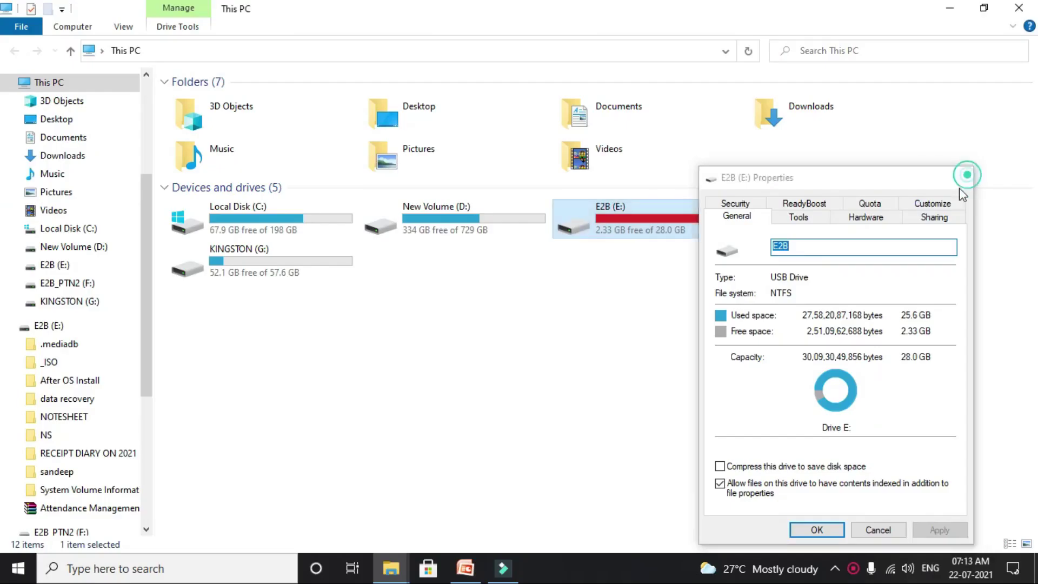
{"action": "left_click", "coordinate": [920, 140]}
- Check the file system of the E2B_PTN2 (F:) drive in its properties and close them
{"action": "right_click", "coordinate": [702, 195]}
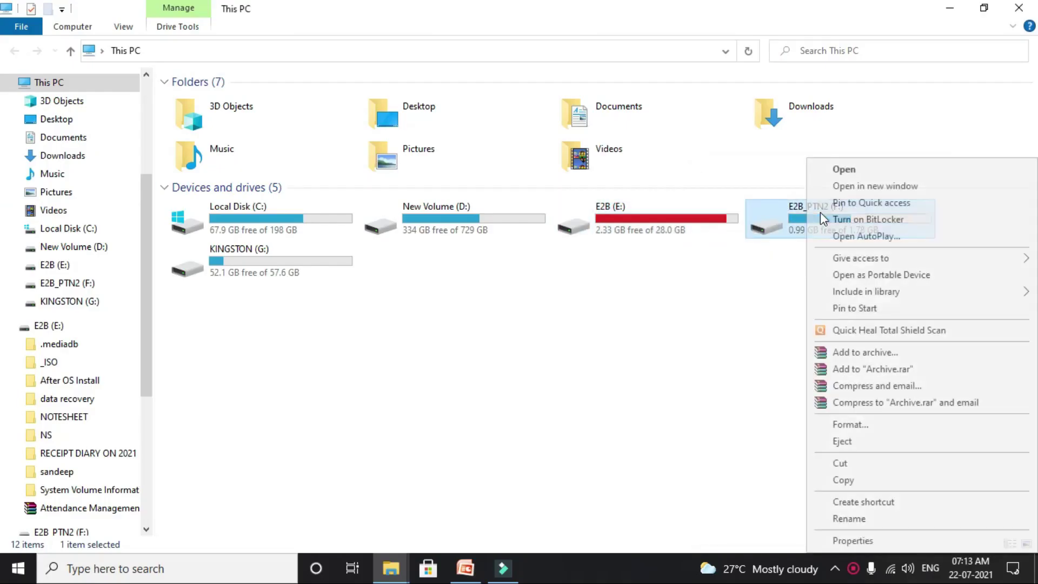
{"action": "left_click", "coordinate": [844, 540]}
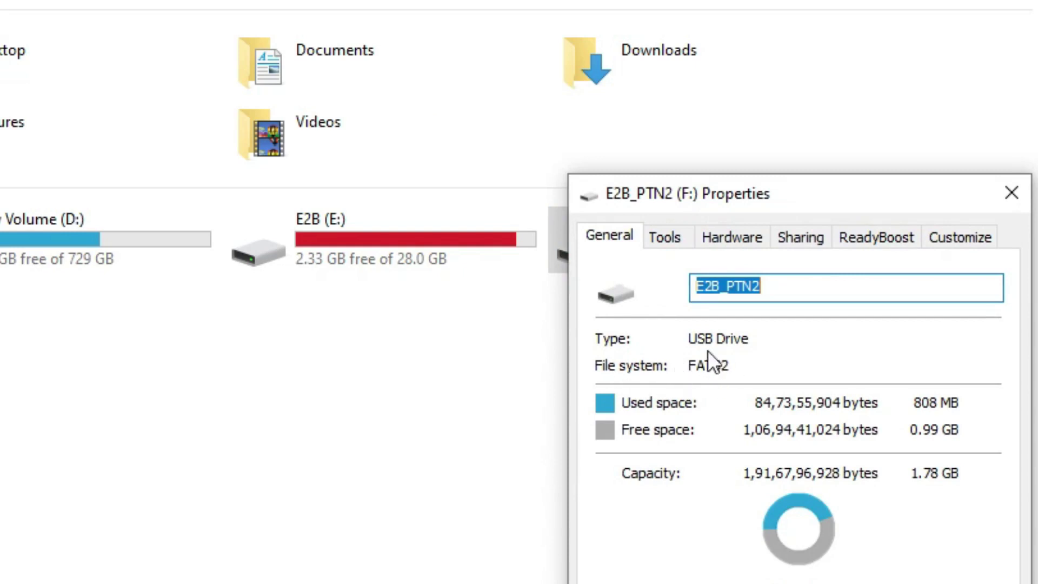
{"action": "left_click", "coordinate": [1011, 193]}
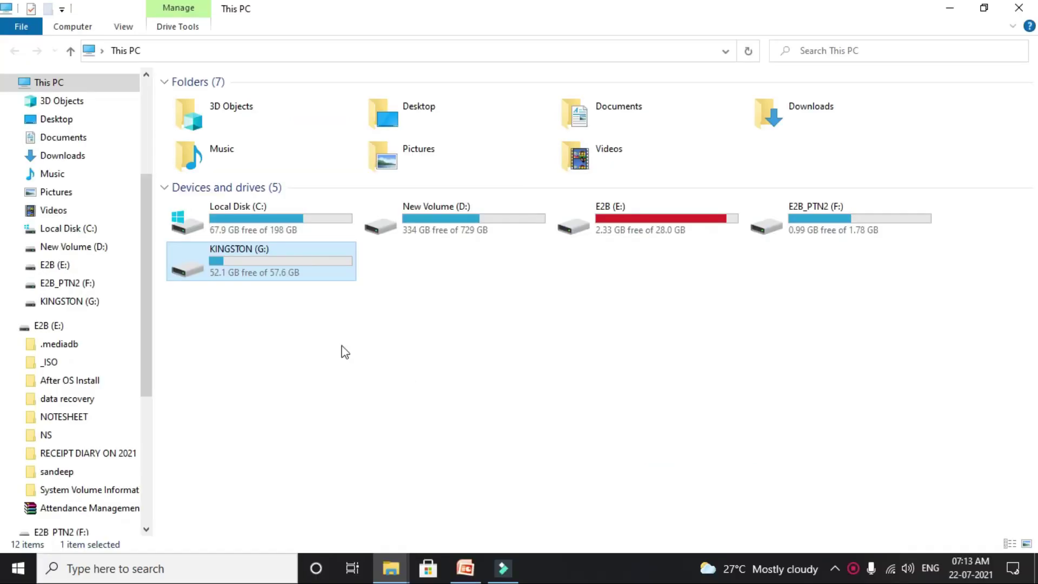
- Check the file system of the KINGSTON (G:) drive in its properties and close them
{"action": "right_click", "coordinate": [259, 275]}
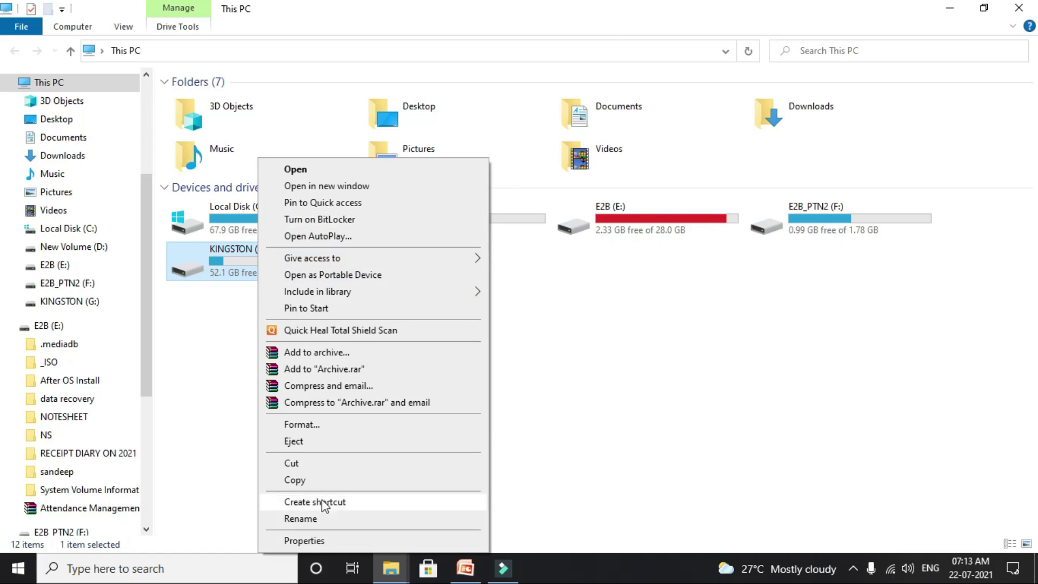
{"action": "left_click", "coordinate": [606, 366]}
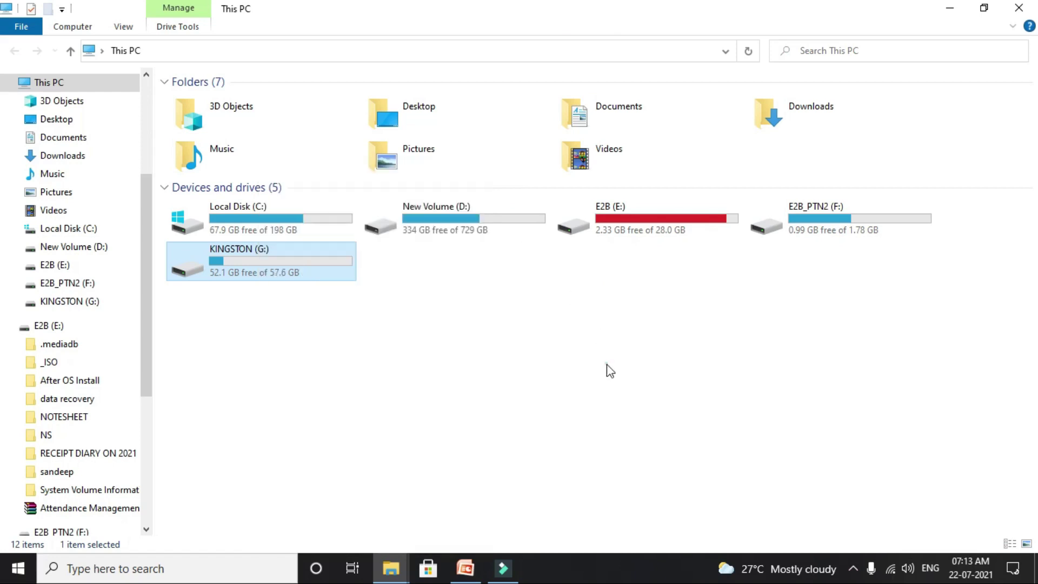
{"action": "right_click", "coordinate": [219, 264]}
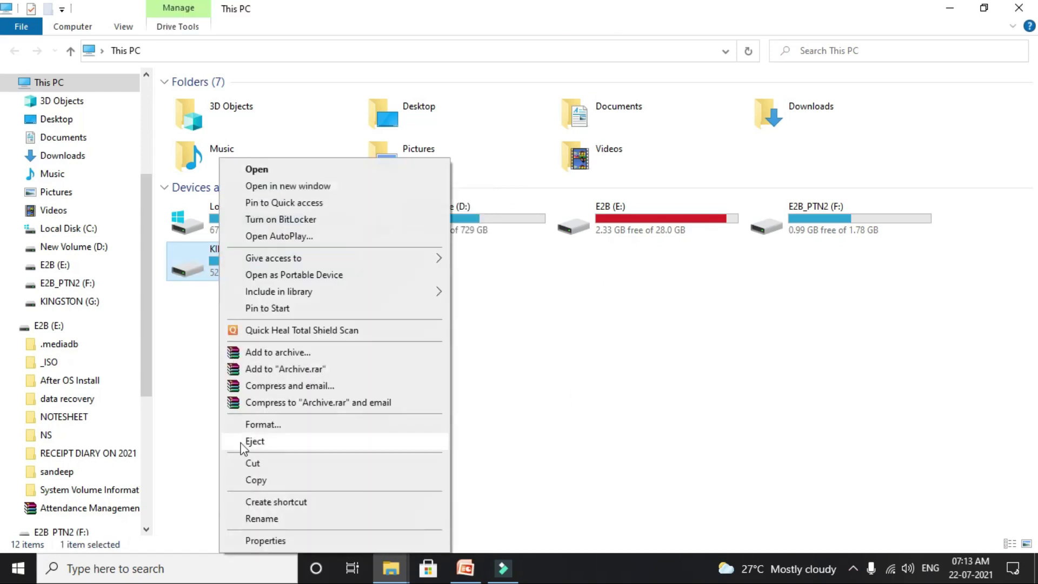
{"action": "left_click", "coordinate": [268, 541]}
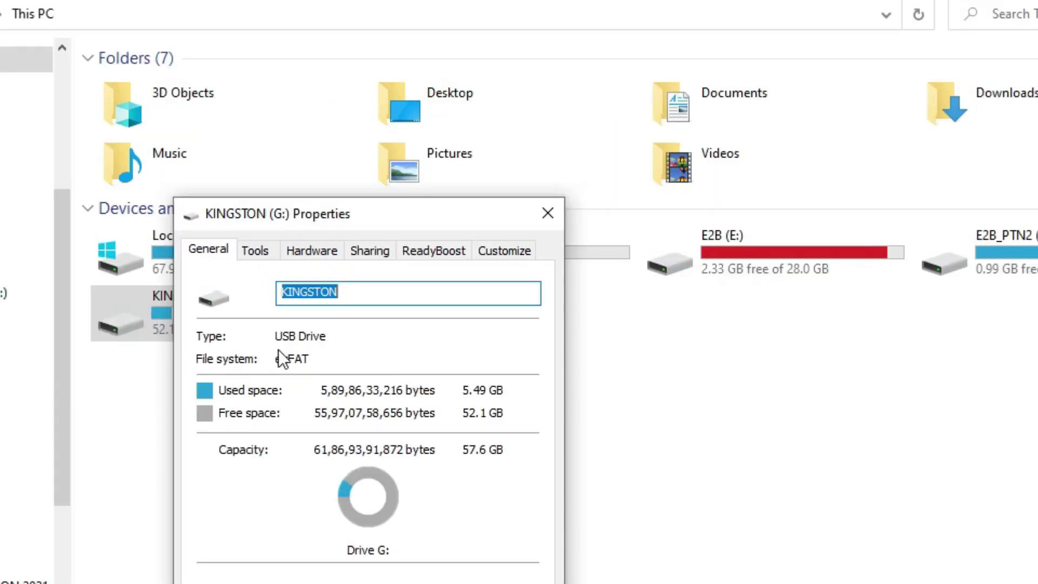
{"action": "left_click", "coordinate": [548, 213]}
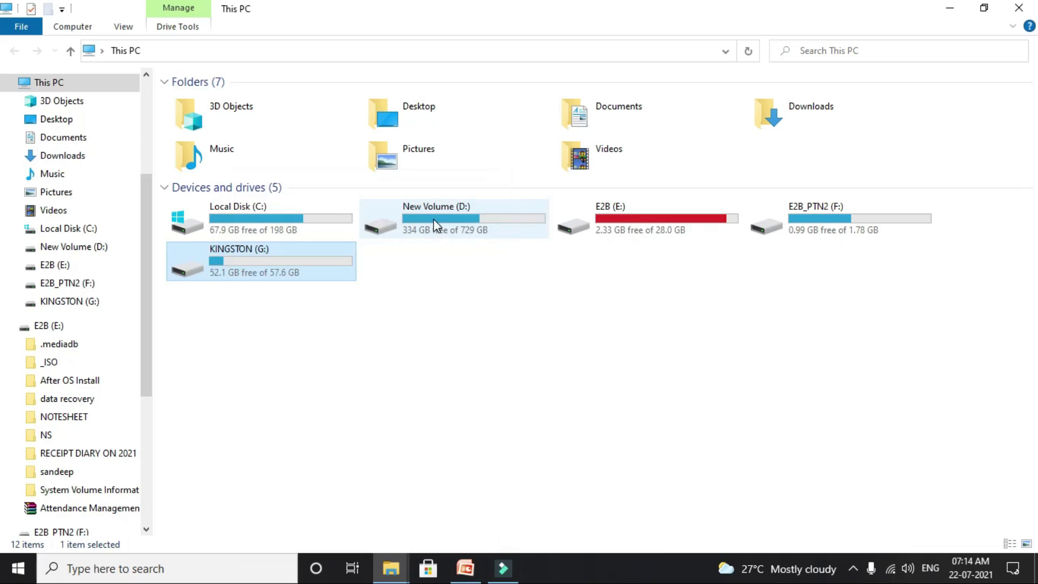
- Review the New Volume (D:) drive's properties twice more to see where its file system is listed, closing them each time
{"action": "right_click", "coordinate": [476, 262]}
{"action": "left_click", "coordinate": [479, 540]}
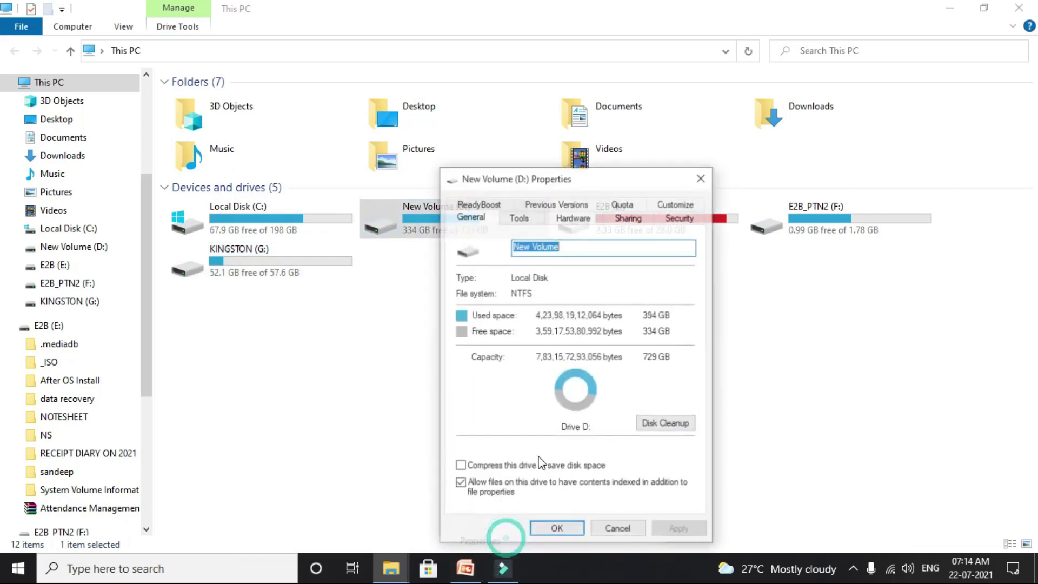
{"action": "left_click", "coordinate": [701, 177]}
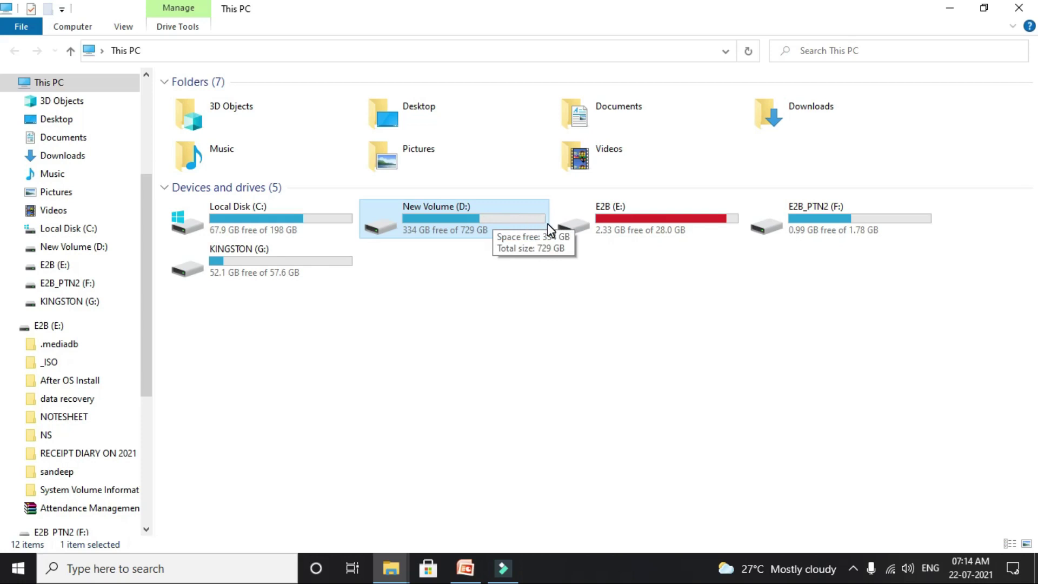
{"action": "right_click", "coordinate": [382, 220]}
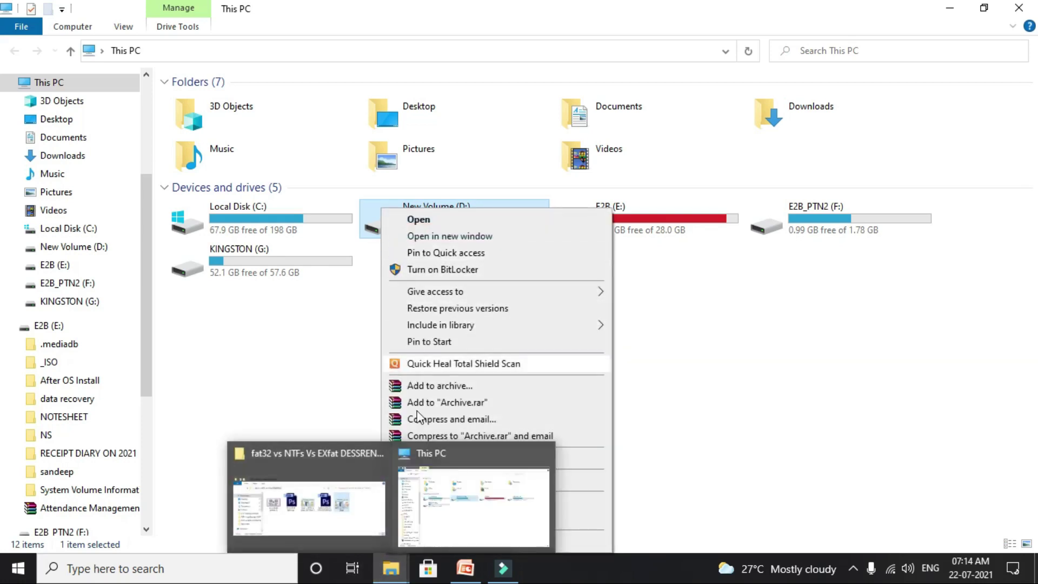
{"action": "left_click", "coordinate": [788, 421]}
{"action": "right_click", "coordinate": [488, 225]}
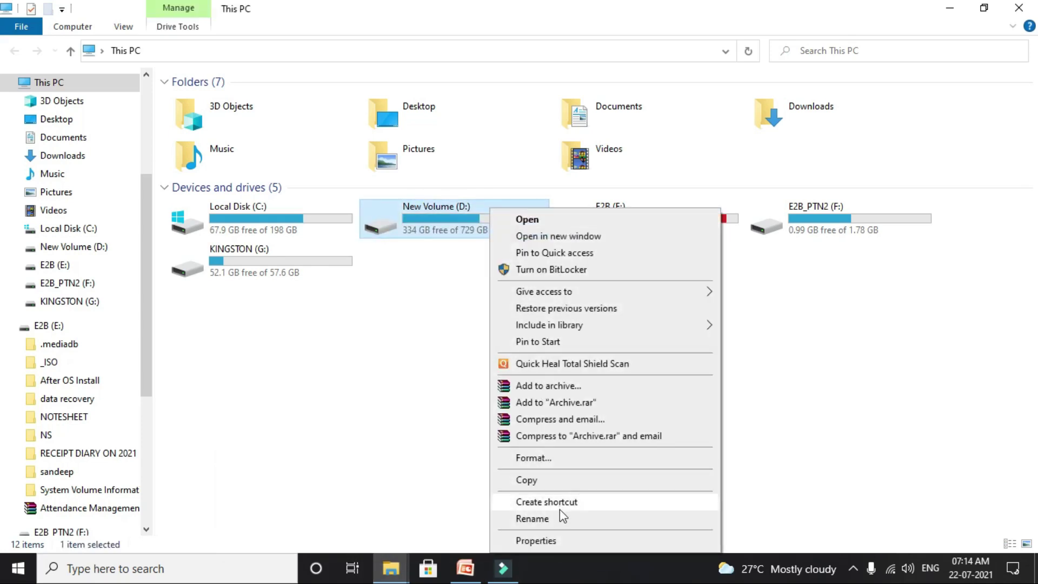
{"action": "left_click", "coordinate": [568, 541]}
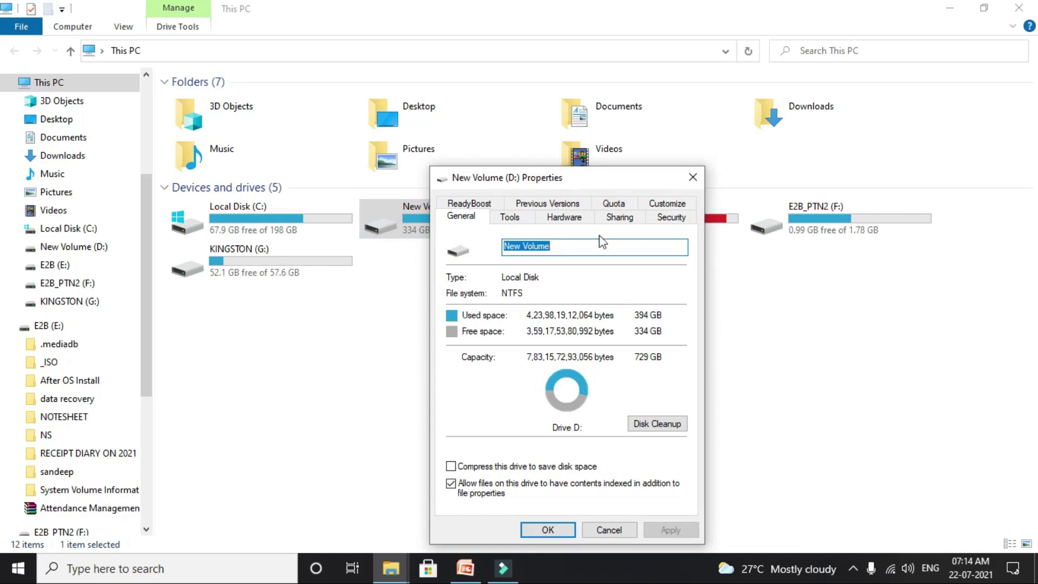
{"action": "left_click", "coordinate": [691, 180]}
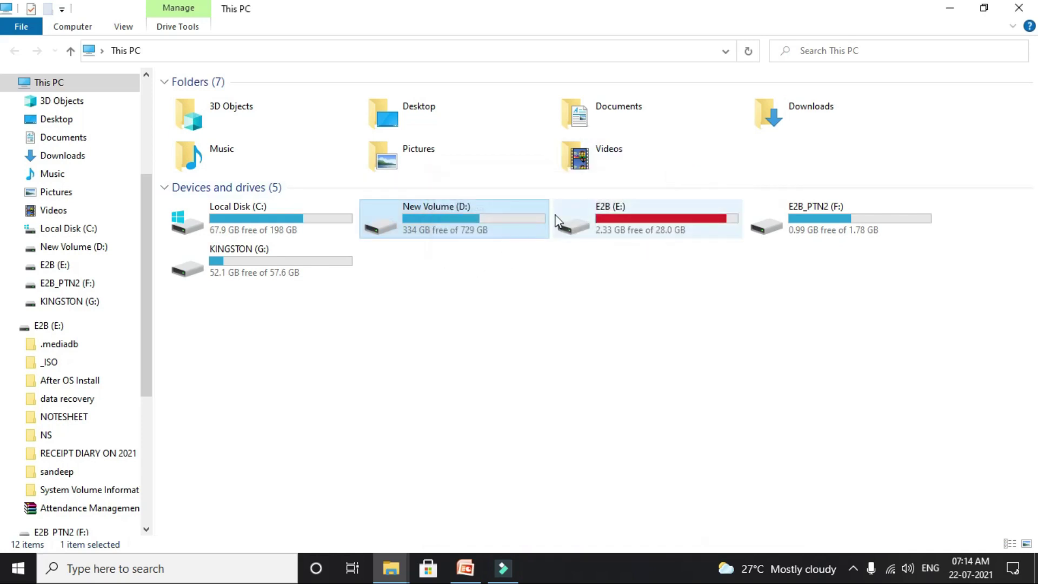
- Select the E2B (E:), E2B_PTN2 (F:) and New Volume (D:) drives in turn and open the properties of New Volume (D:)
{"action": "left_click", "coordinate": [600, 222]}
{"action": "left_click", "coordinate": [865, 223]}
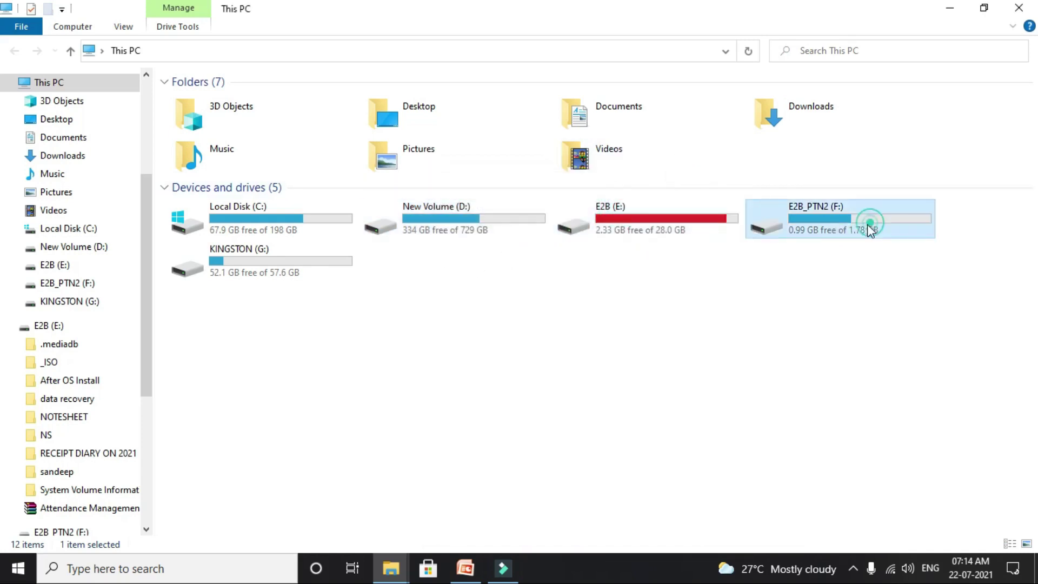
{"action": "left_click", "coordinate": [516, 227]}
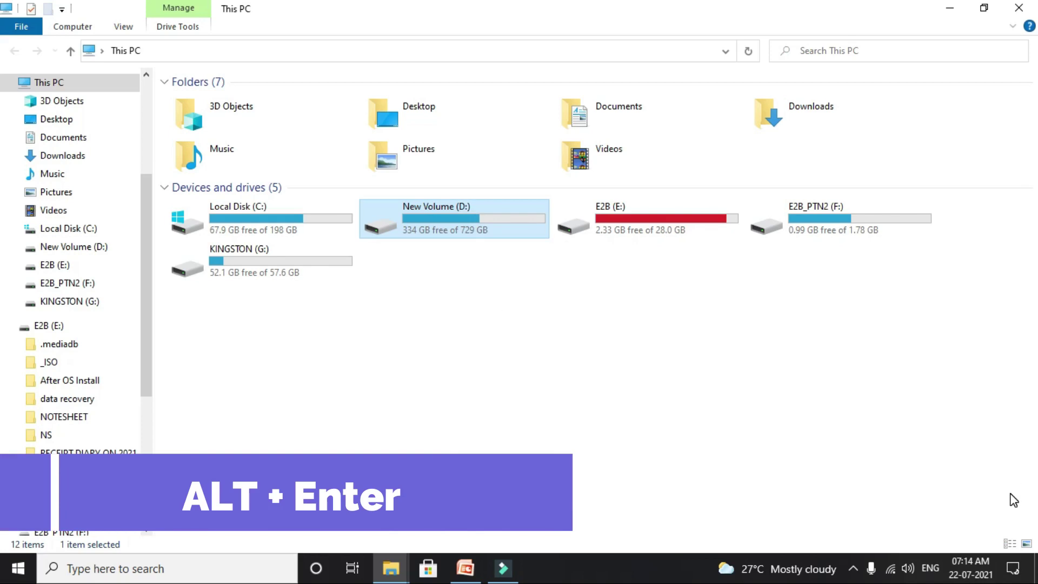
{"action": "key", "text": "alt+Return"}
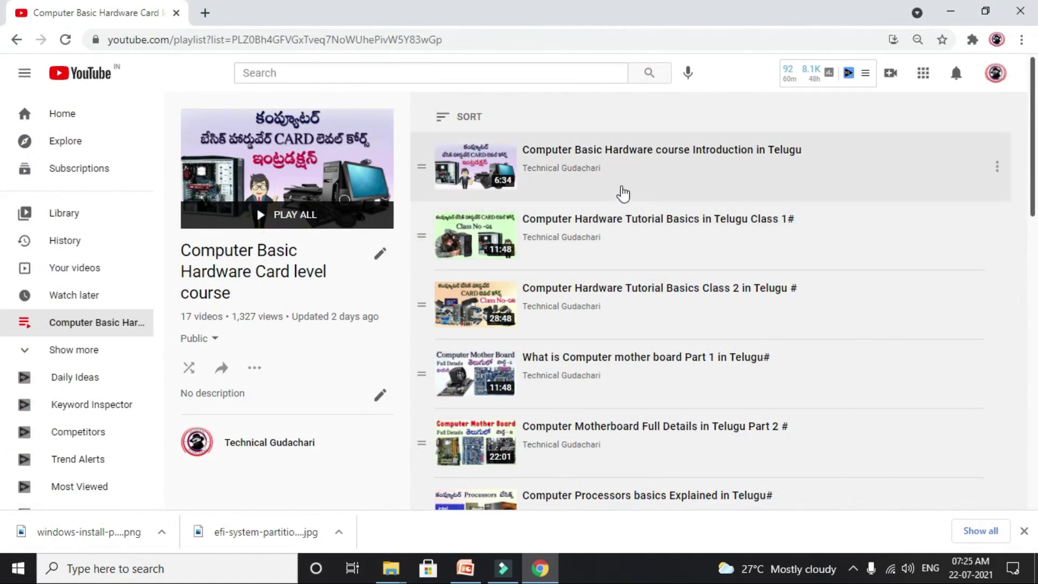
- Look through the videos in the YouTube playlist "Computer Basic Hardware Card level course" from its introduction to the MBR vs GPT lesson
{"action": "scroll", "coordinate": [623, 193], "scroll_direction": "down", "scroll_amount": 2}
{"action": "scroll", "coordinate": [622, 193], "scroll_direction": "down", "scroll_amount": 13}
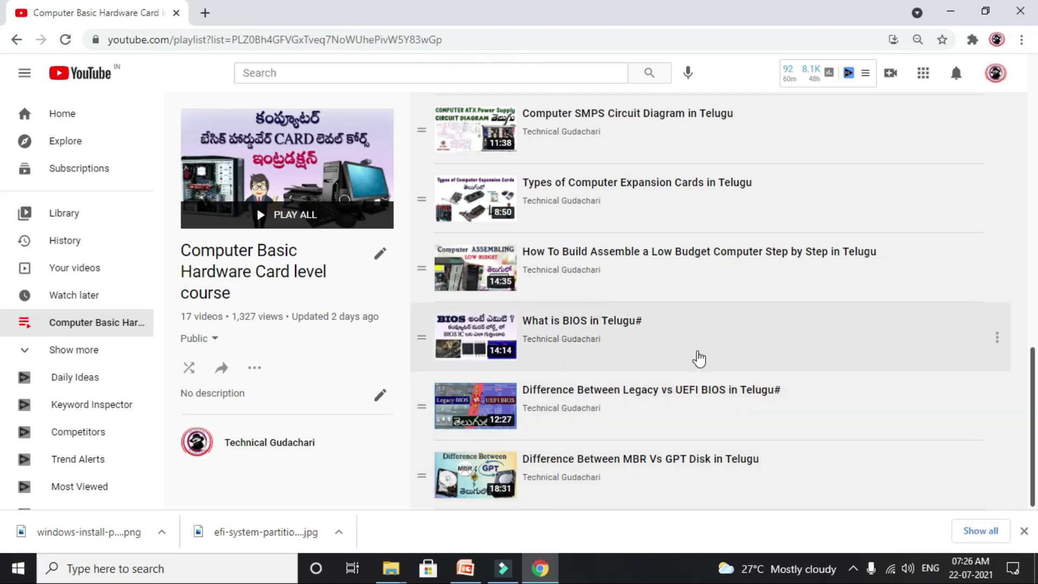
{"action": "scroll", "coordinate": [692, 365], "scroll_direction": "up", "scroll_amount": 13}
{"action": "scroll", "coordinate": [691, 372], "scroll_direction": "down", "scroll_amount": 13}
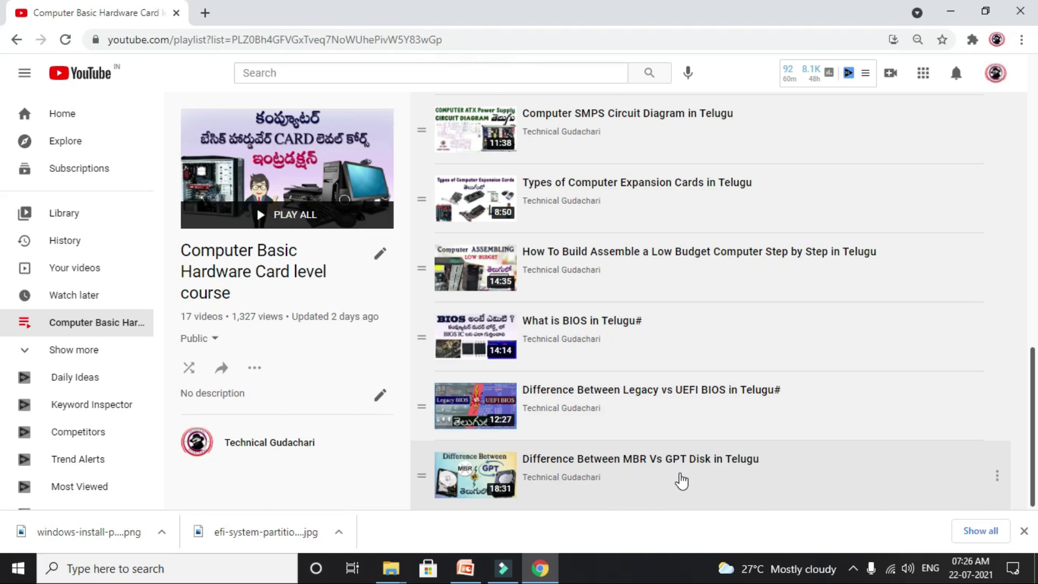
{"action": "scroll", "coordinate": [682, 480], "scroll_direction": "up", "scroll_amount": 14}
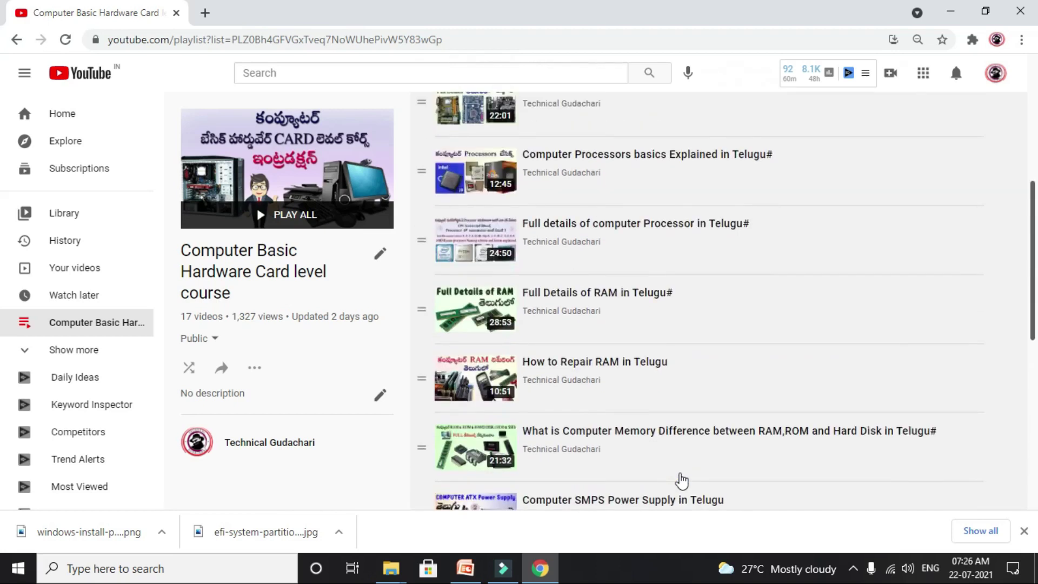
{"action": "scroll", "coordinate": [681, 480], "scroll_direction": "down", "scroll_amount": 7}
{"action": "scroll", "coordinate": [681, 480], "scroll_direction": "down", "scroll_amount": 7}
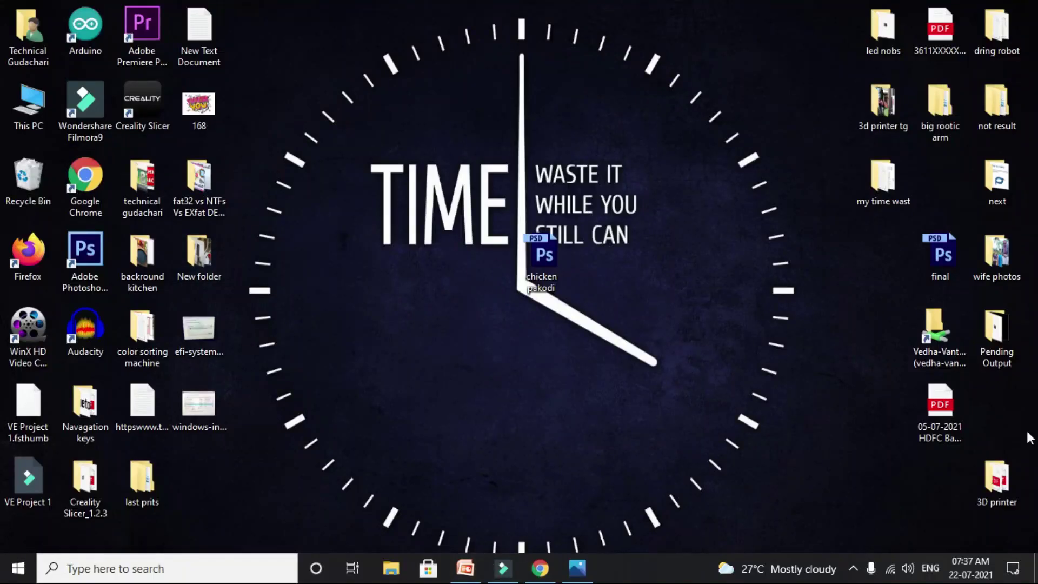
- Move the chicken pakodi Photoshop file to below the clock's centre and the PDF beside led nobs to just above the wallpaper text
{"action": "left_click_drag", "start_coordinate": [522, 263], "coordinate": [459, 296]}
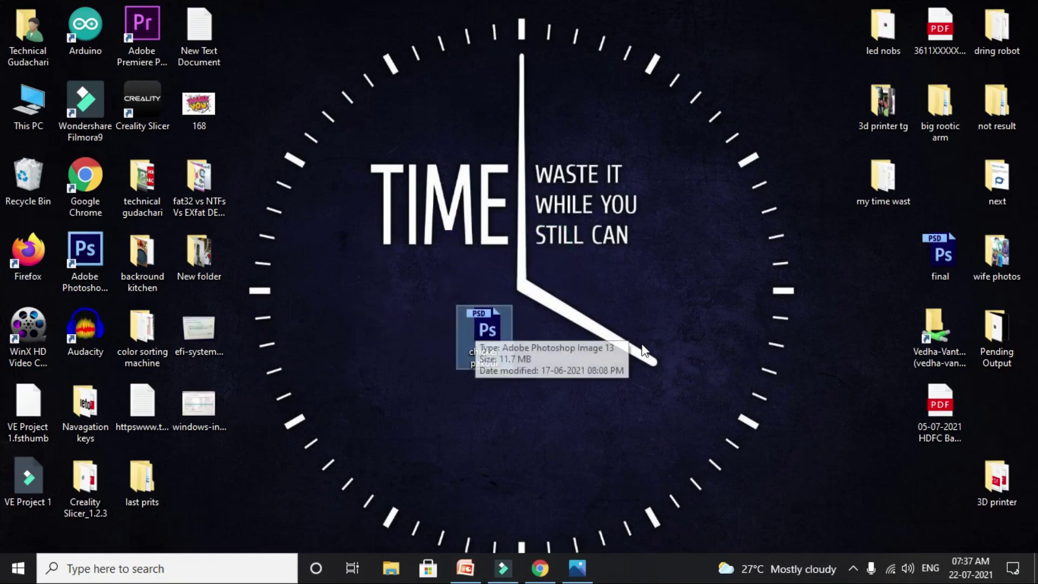
{"action": "left_click", "coordinate": [930, 42]}
{"action": "left_click_drag", "start_coordinate": [914, 44], "coordinate": [412, 218]}
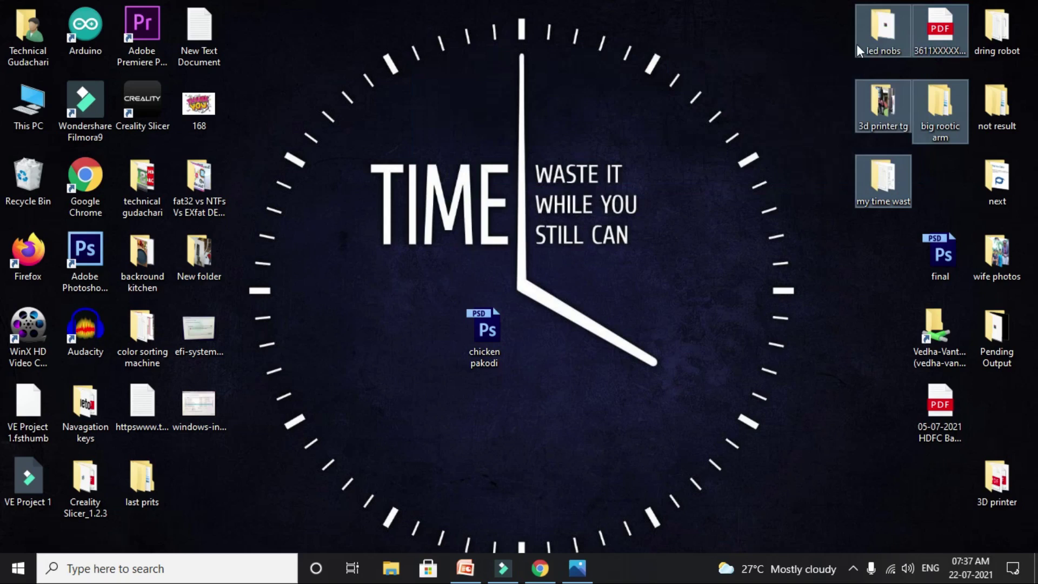
{"action": "left_click", "coordinate": [703, 104]}
{"action": "left_click_drag", "start_coordinate": [914, 61], "coordinate": [518, 136]}
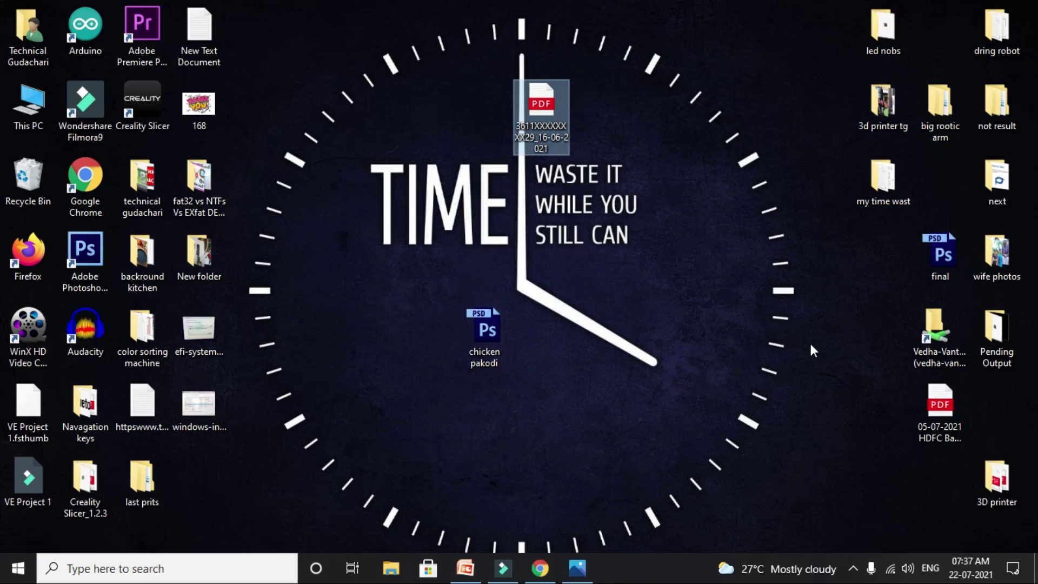
- Open the wife photos folder on the desktop to view its pictures, then close it
{"action": "double_click", "coordinate": [999, 257]}
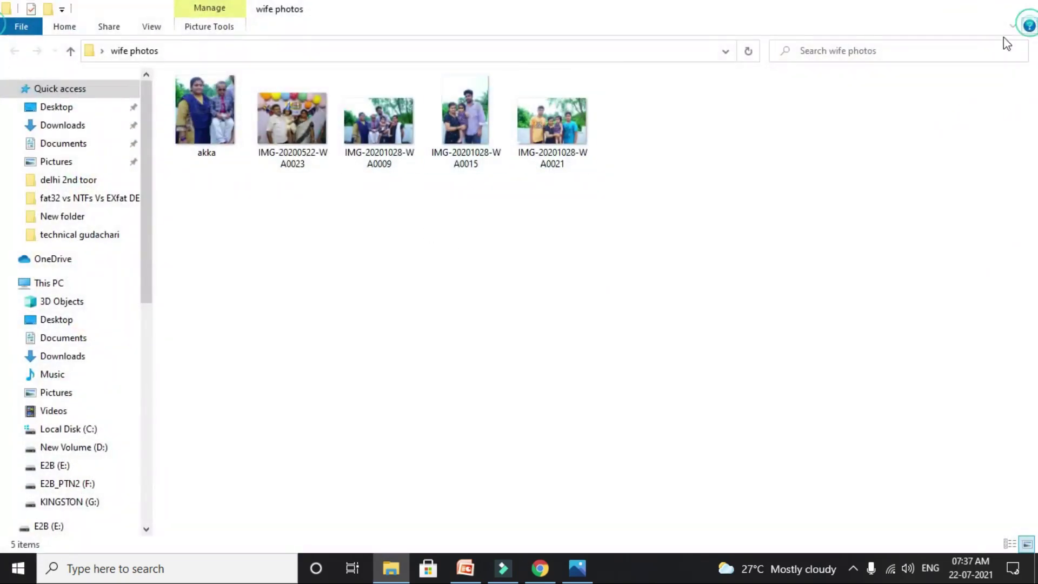
{"action": "left_click", "coordinate": [1018, 8]}
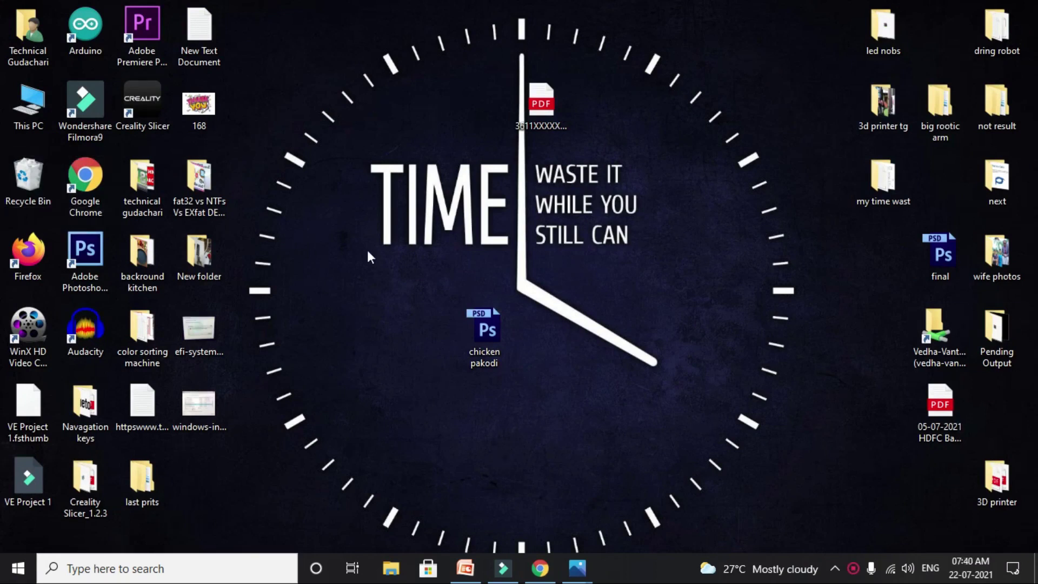
- Open the delhi 2nd toor folder on the New Volume (D:) drive
{"action": "double_click", "coordinate": [23, 112]}
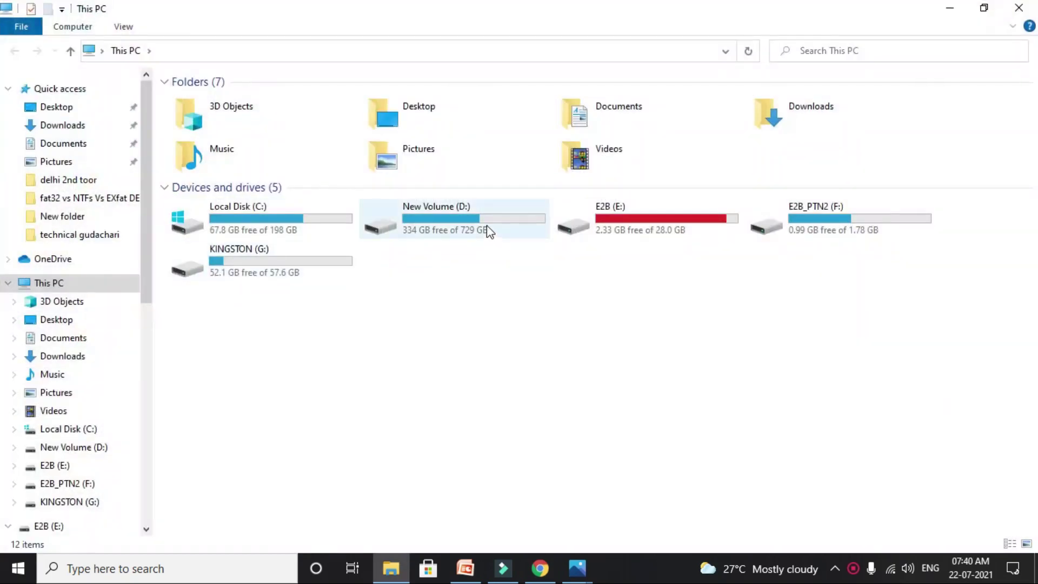
{"action": "double_click", "coordinate": [486, 225]}
{"action": "scroll", "coordinate": [486, 225], "scroll_direction": "down", "scroll_amount": 2}
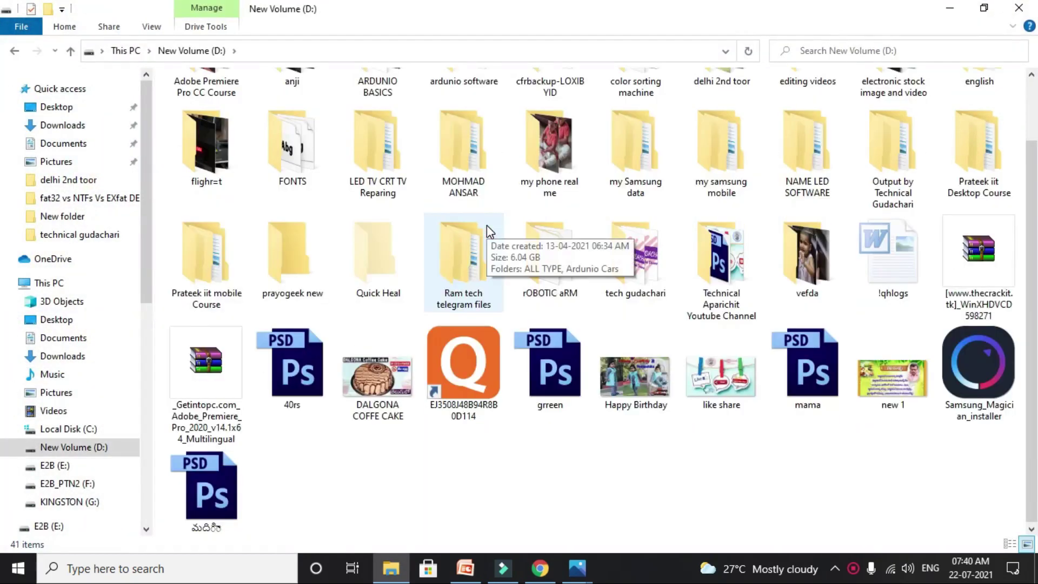
{"action": "scroll", "coordinate": [472, 251], "scroll_direction": "up", "scroll_amount": 2}
{"action": "double_click", "coordinate": [715, 132]}
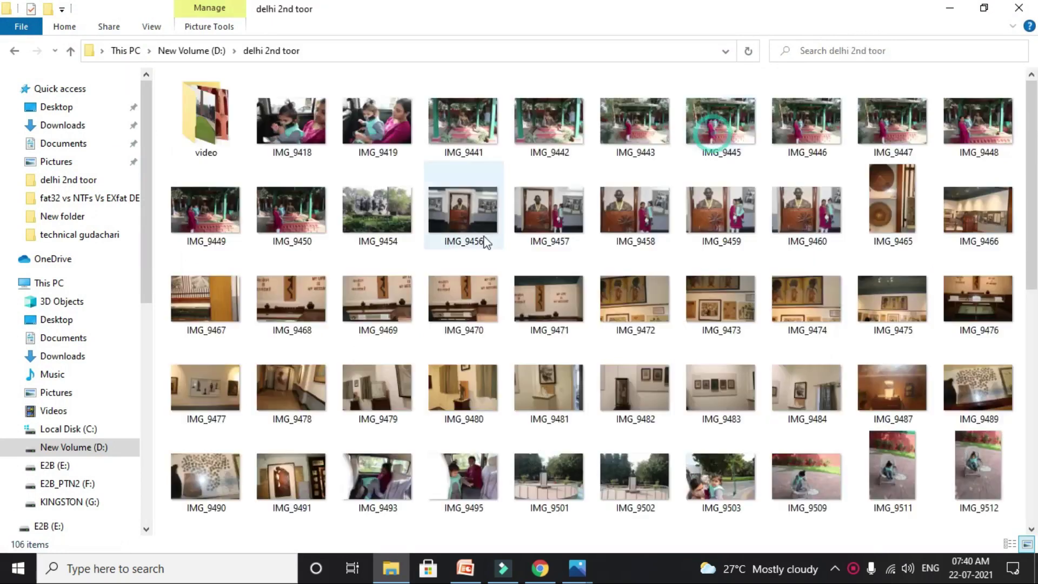
- View the picture IMG_9602 from the delhi 2nd toor folder, check the options available for it, and minimize the photo viewer
{"action": "scroll", "coordinate": [482, 241], "scroll_direction": "down", "scroll_amount": 10}
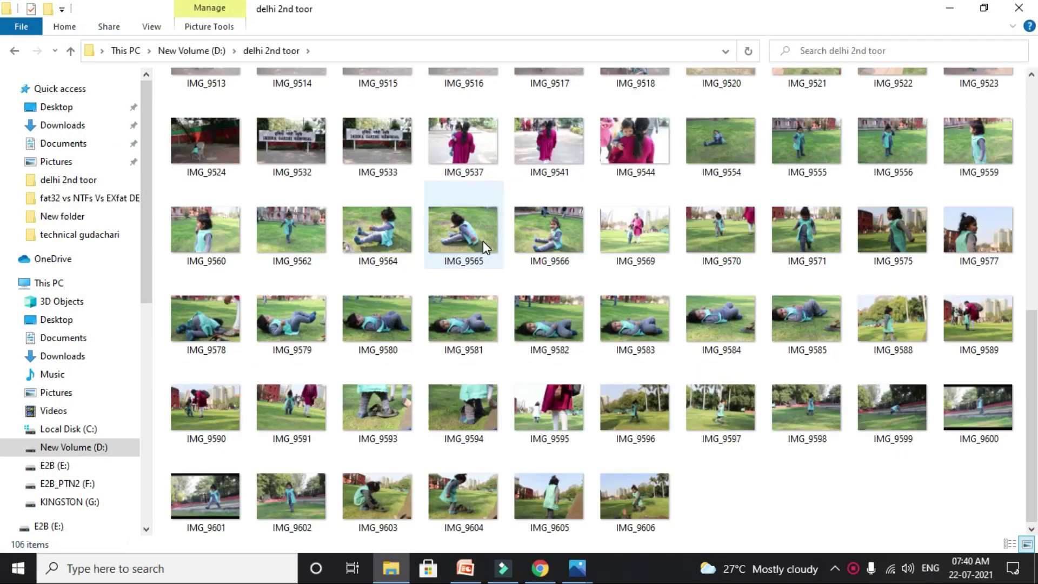
{"action": "double_click", "coordinate": [275, 492]}
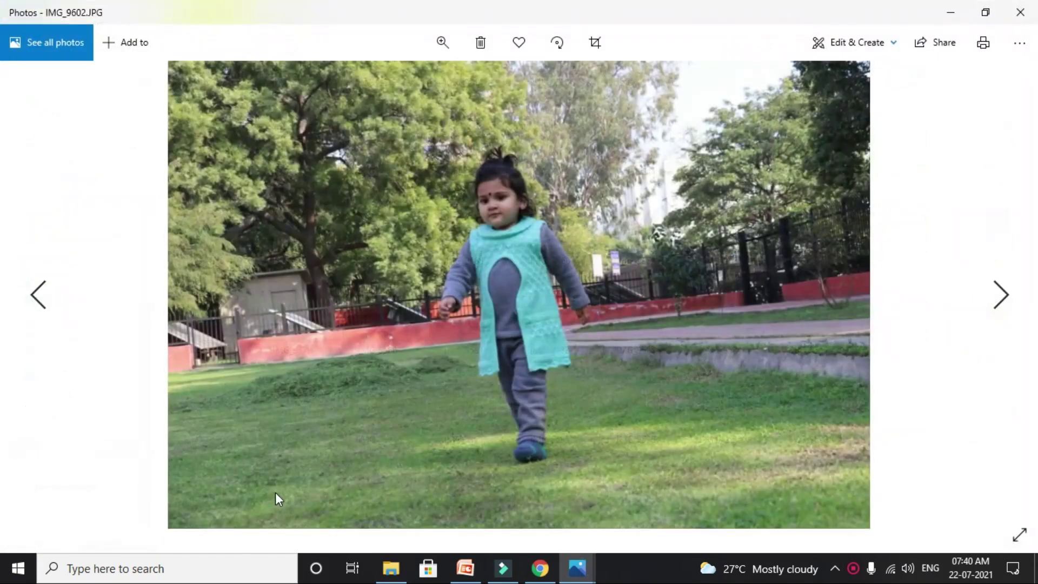
{"action": "scroll", "coordinate": [407, 355], "scroll_direction": "up", "scroll_amount": 1}
{"action": "scroll", "coordinate": [407, 354], "scroll_direction": "down", "scroll_amount": 1}
{"action": "right_click", "coordinate": [475, 264]}
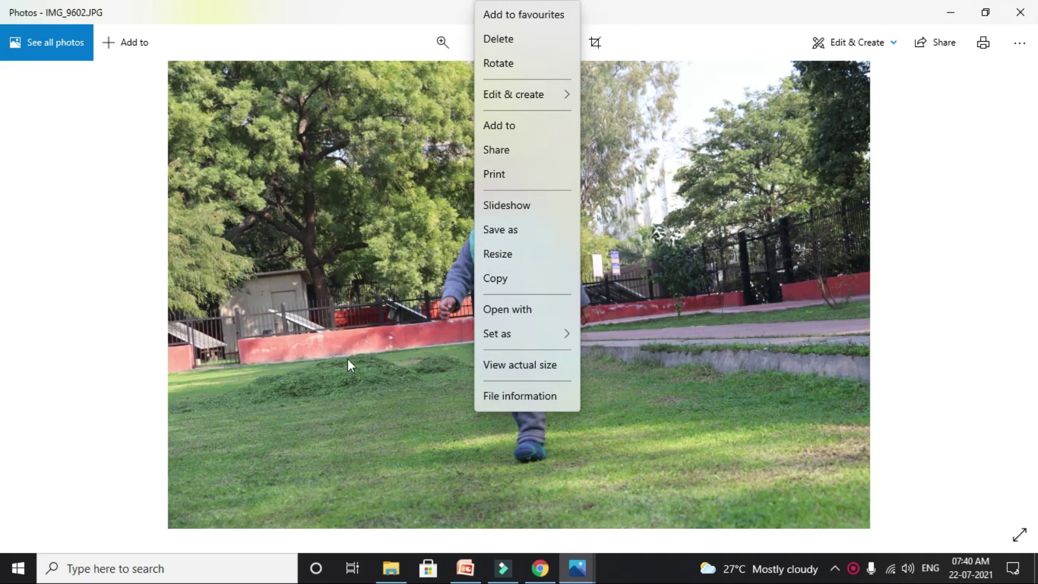
{"action": "left_click", "coordinate": [393, 363]}
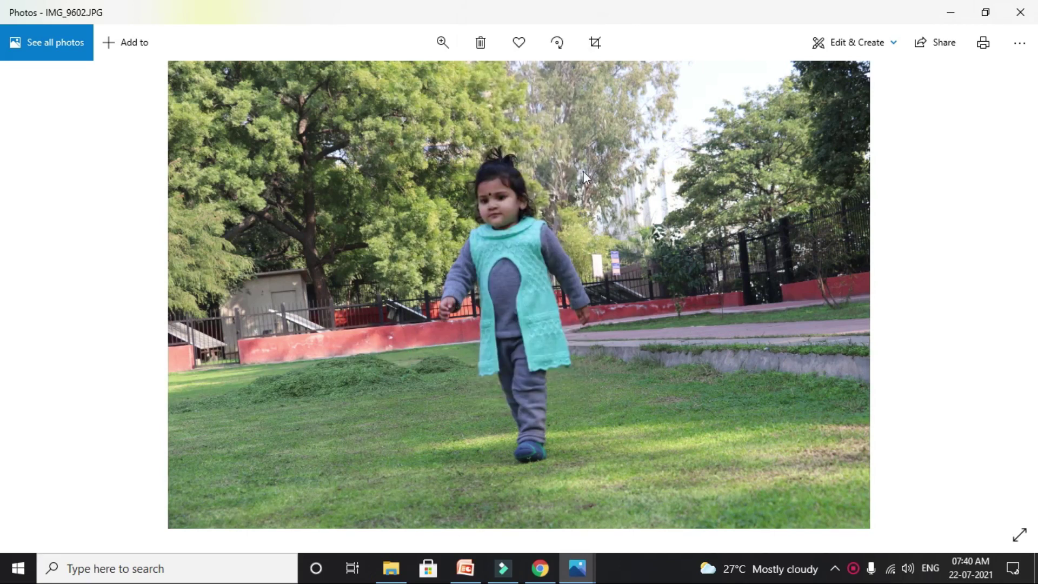
{"action": "left_click", "coordinate": [947, 13]}
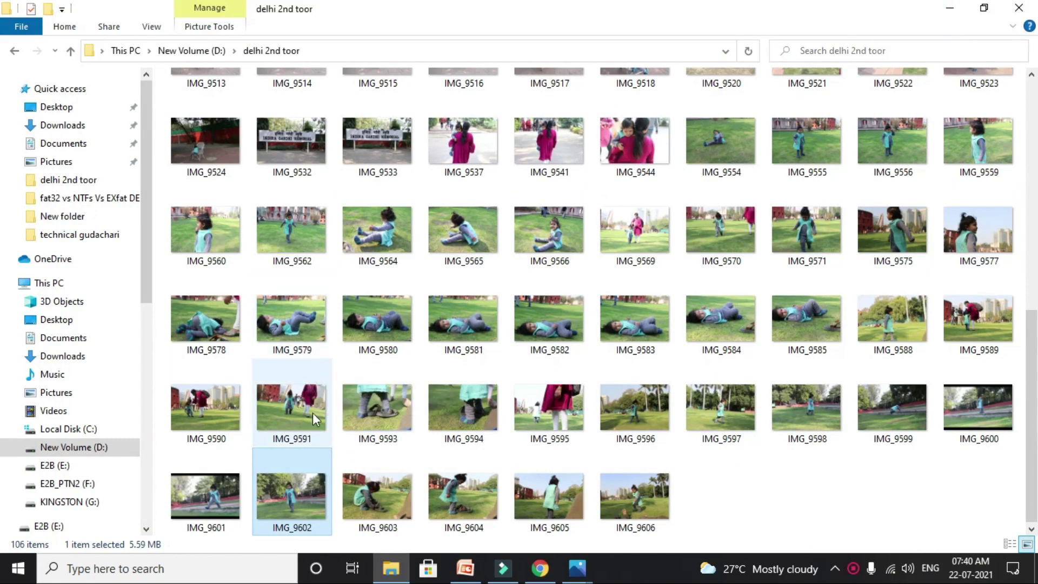
- Look over the other pictures in the delhi 2nd toor folder and minimize the folder window to show the desktop
{"action": "scroll", "coordinate": [315, 364], "scroll_direction": "up", "scroll_amount": 5}
{"action": "scroll", "coordinate": [323, 364], "scroll_direction": "down", "scroll_amount": 4}
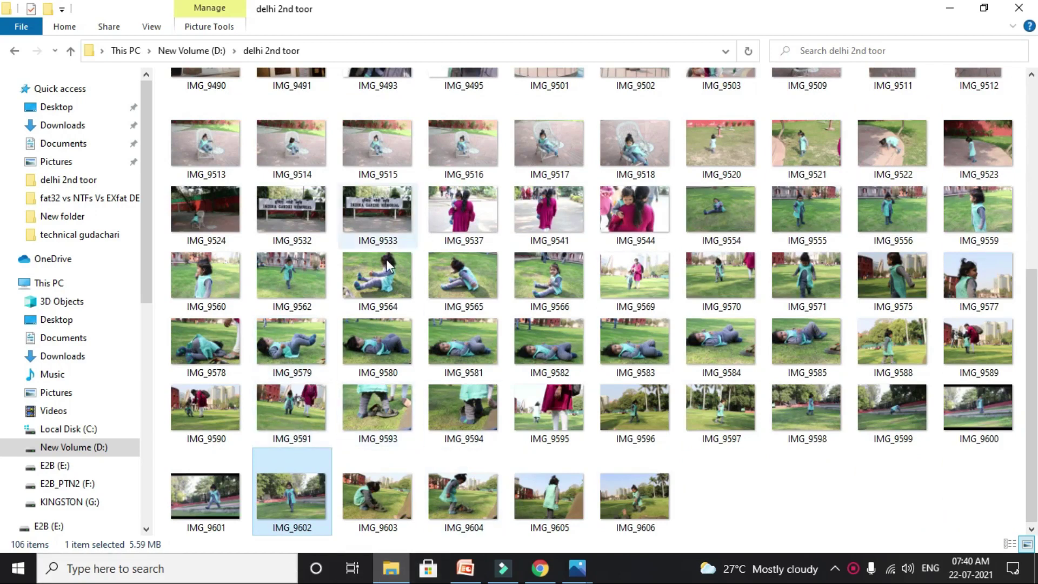
{"action": "left_click", "coordinate": [964, 6]}
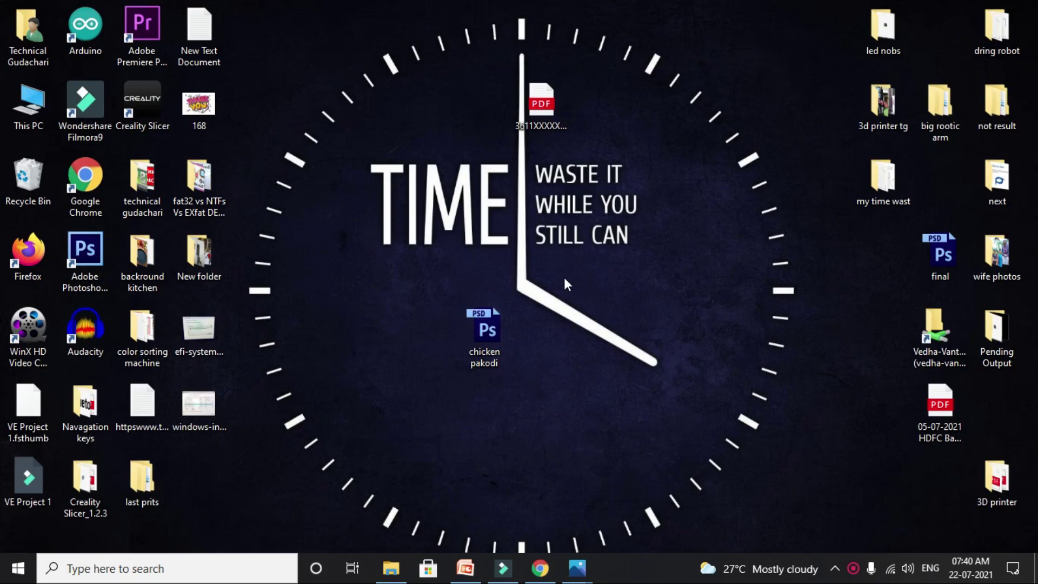